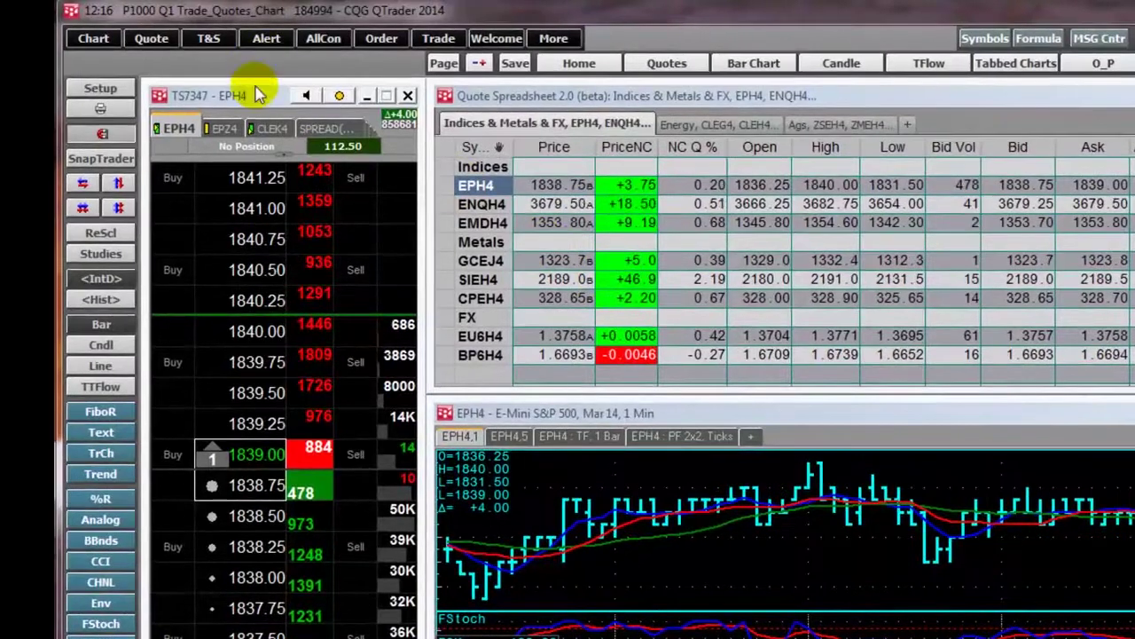
Place 1-lot EPH4 limit orders from the DOM: buy at 1837.75 and sell at 1839.75
{"action": "left_click", "coordinate": [256, 90]}
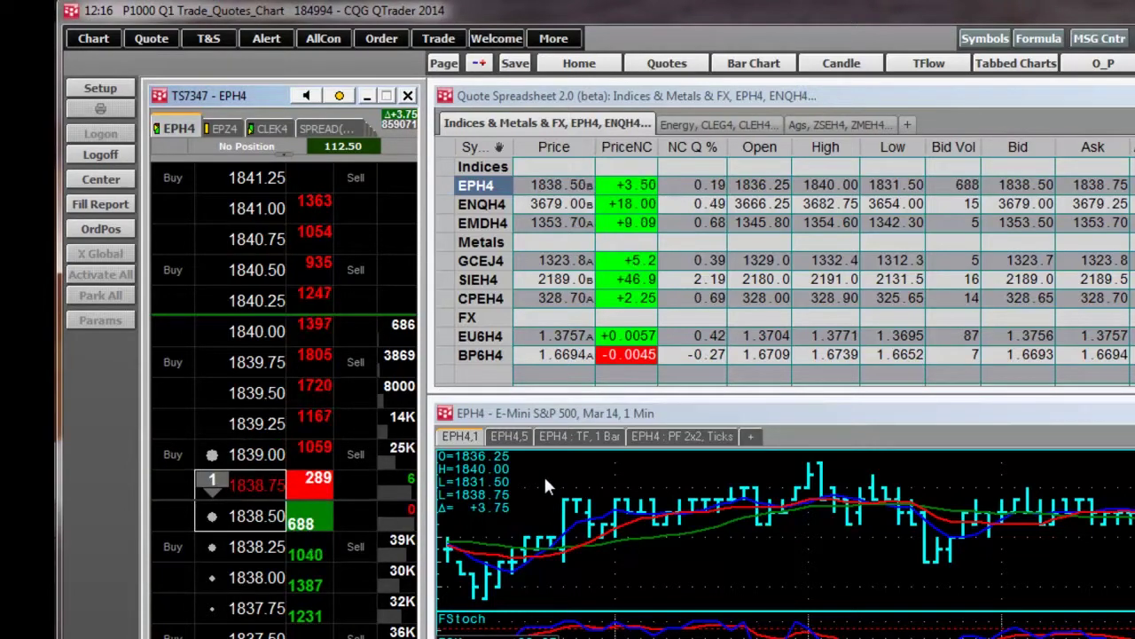
{"action": "left_click", "coordinate": [162, 612]}
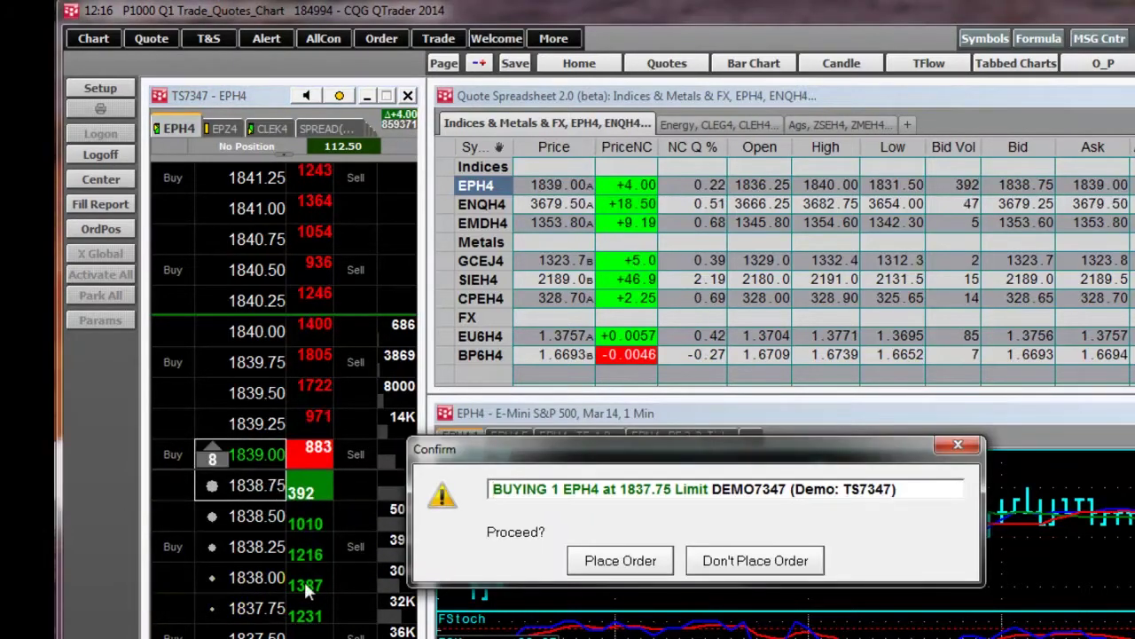
{"action": "left_click", "coordinate": [608, 560]}
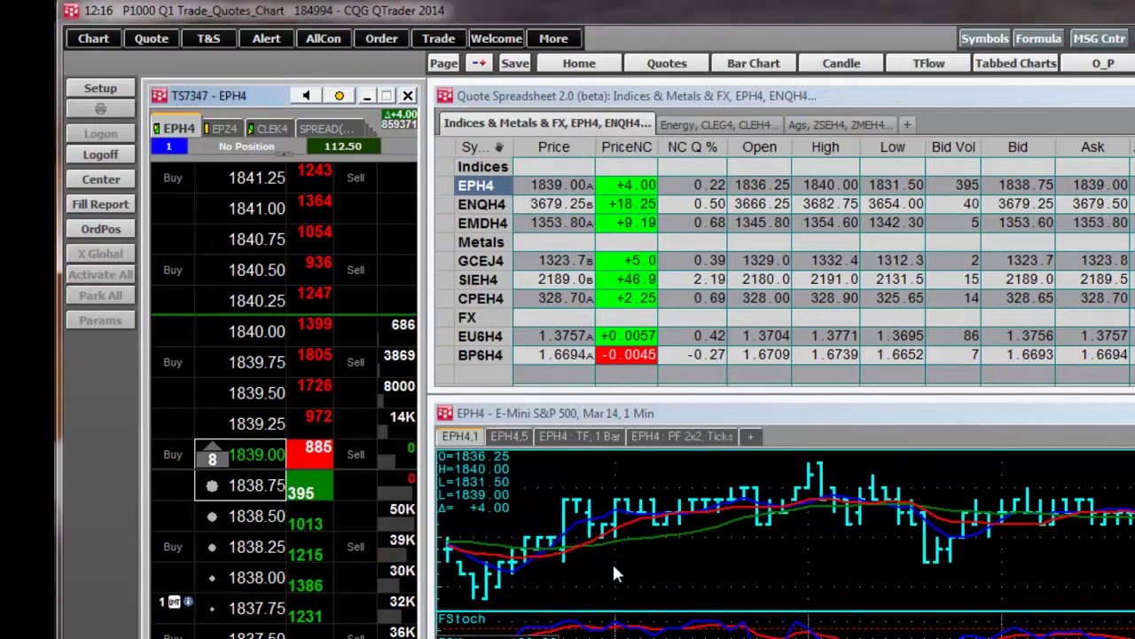
{"action": "left_click", "coordinate": [365, 364]}
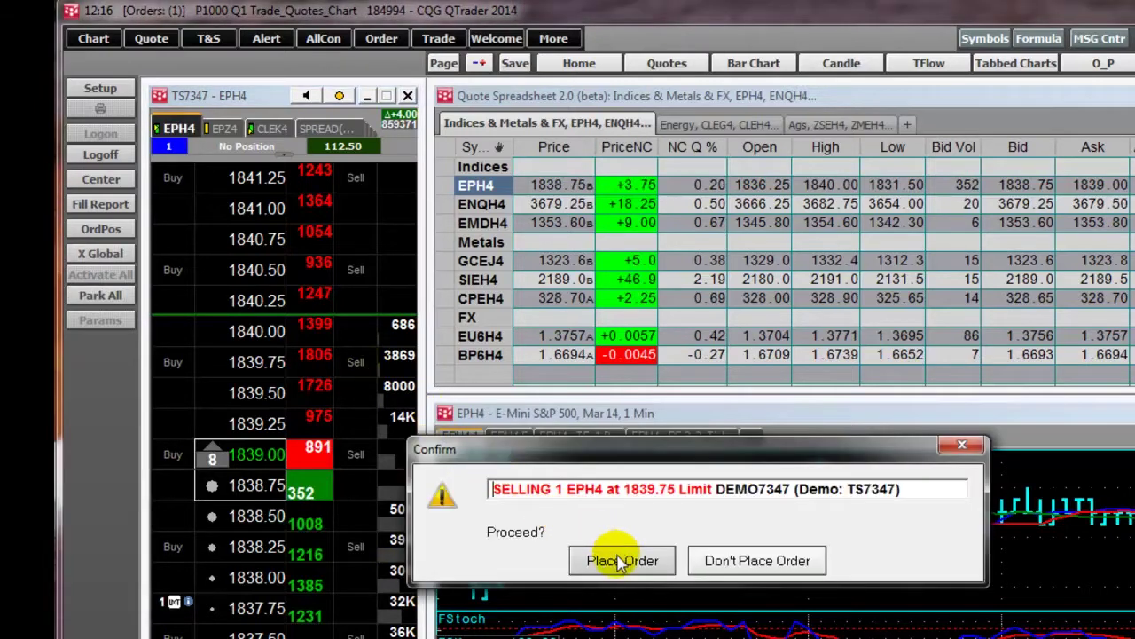
{"action": "left_click", "coordinate": [610, 560]}
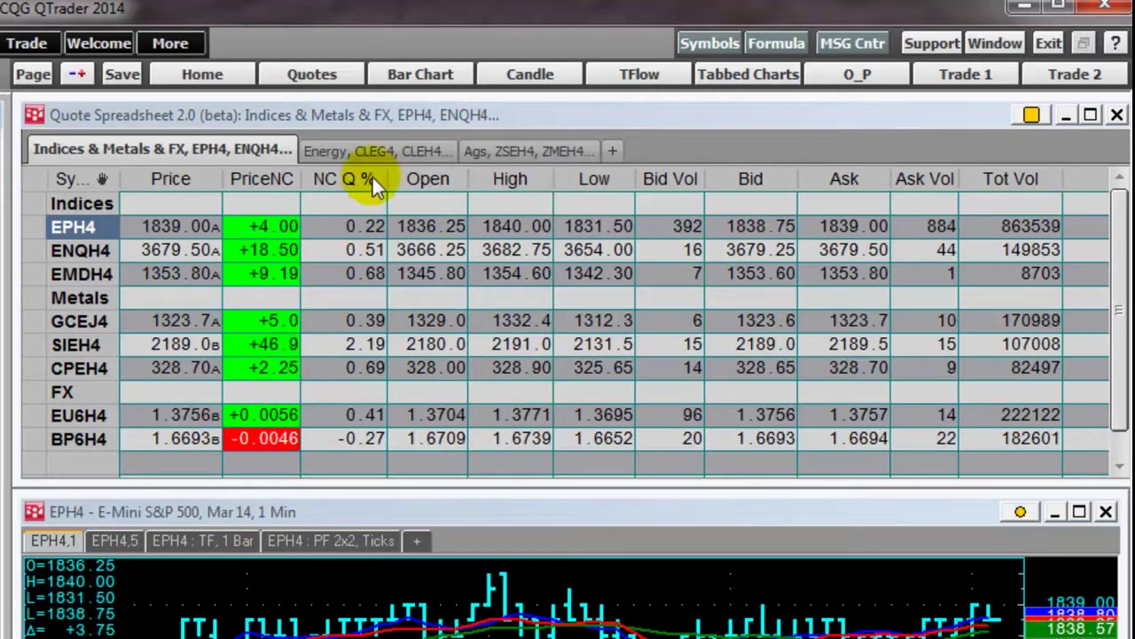
{"action": "left_click", "coordinate": [381, 149]}
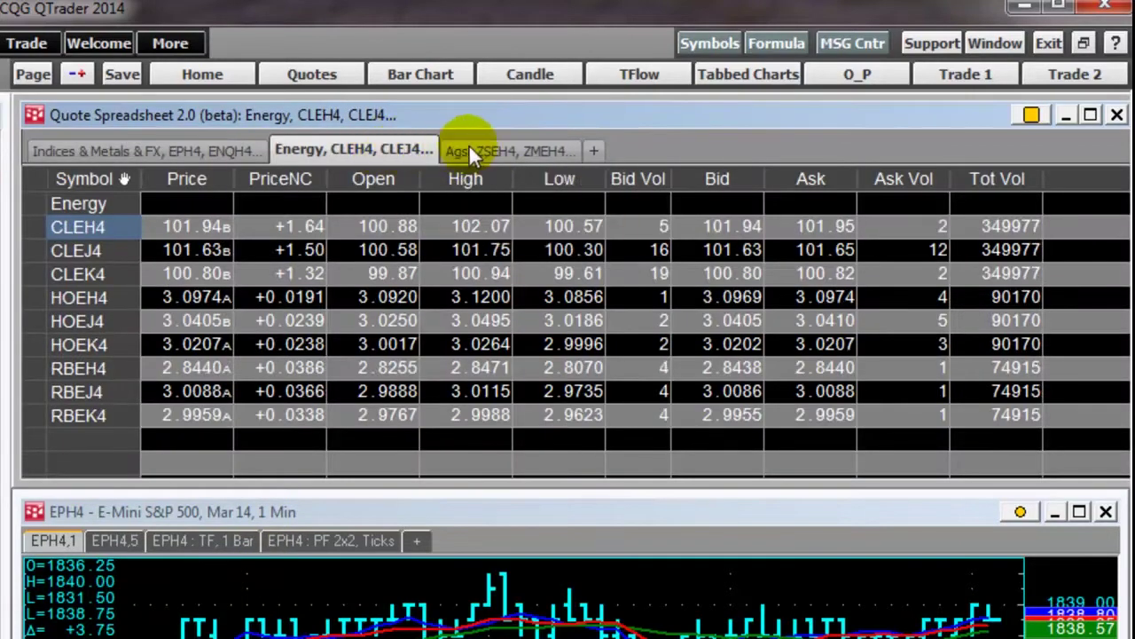
{"action": "left_click", "coordinate": [499, 147]}
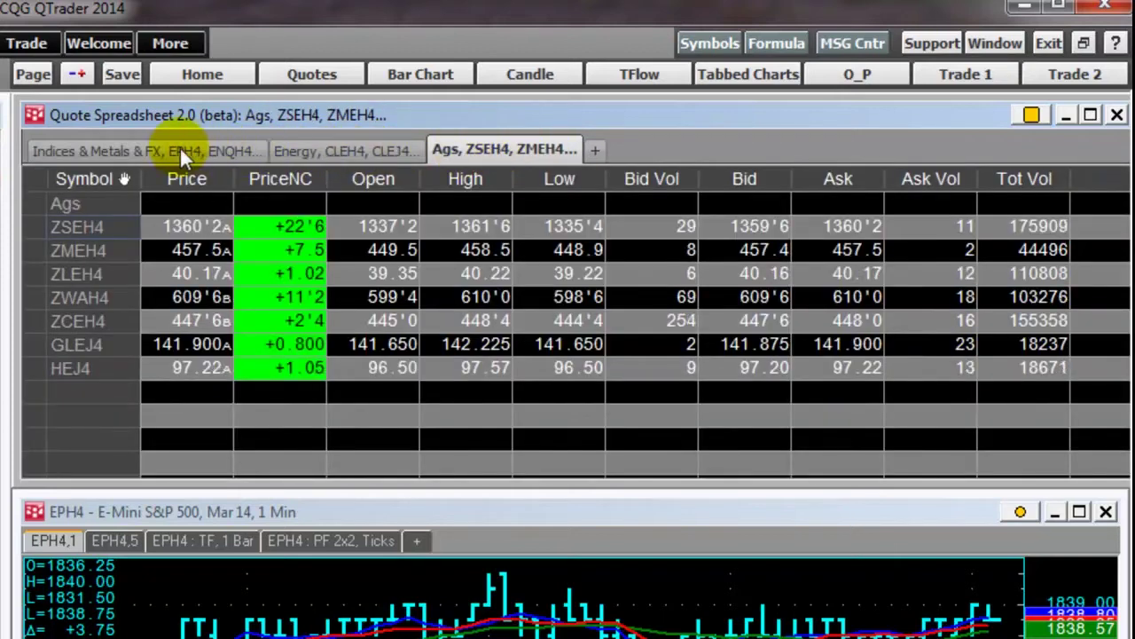
{"action": "left_click", "coordinate": [182, 148]}
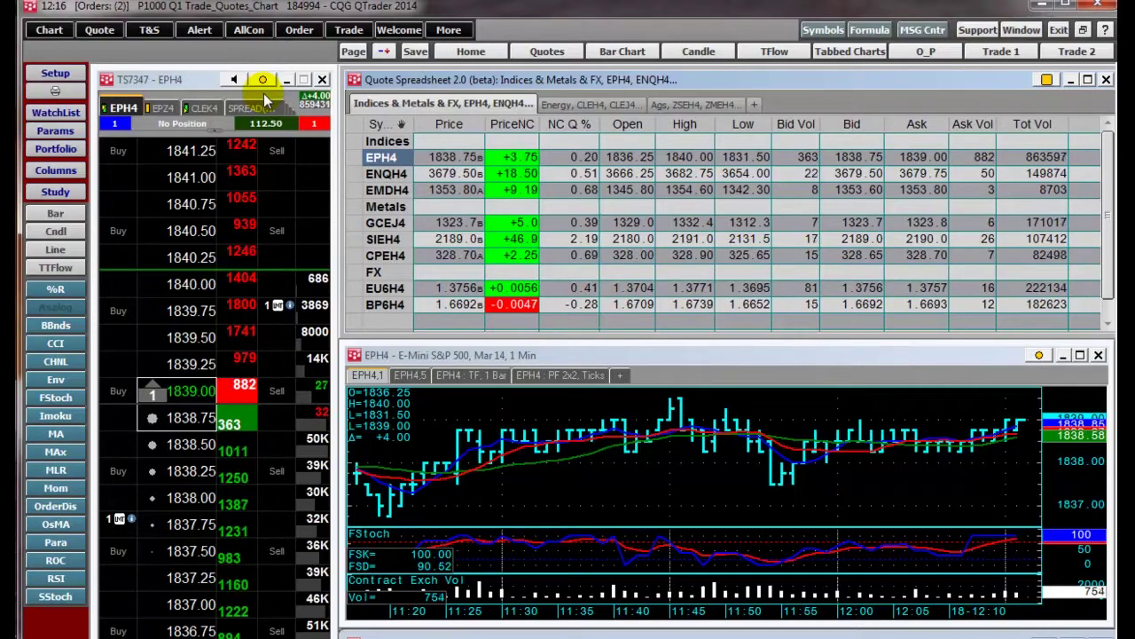
{"action": "left_click", "coordinate": [378, 223]}
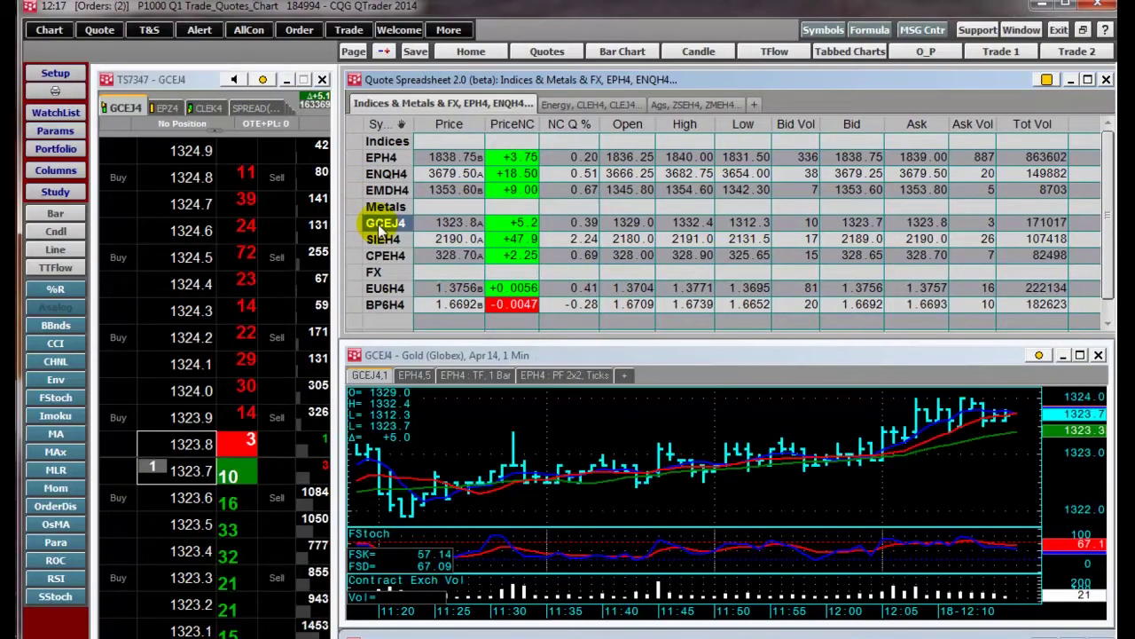
{"action": "left_click", "coordinate": [383, 160]}
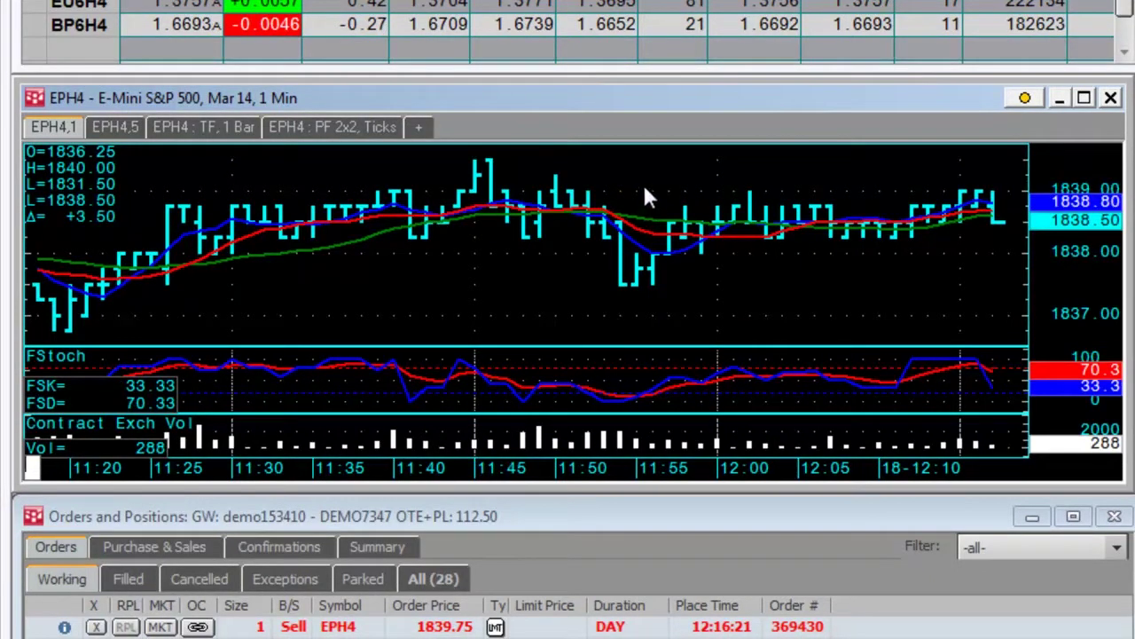
{"action": "left_click", "coordinate": [115, 129]}
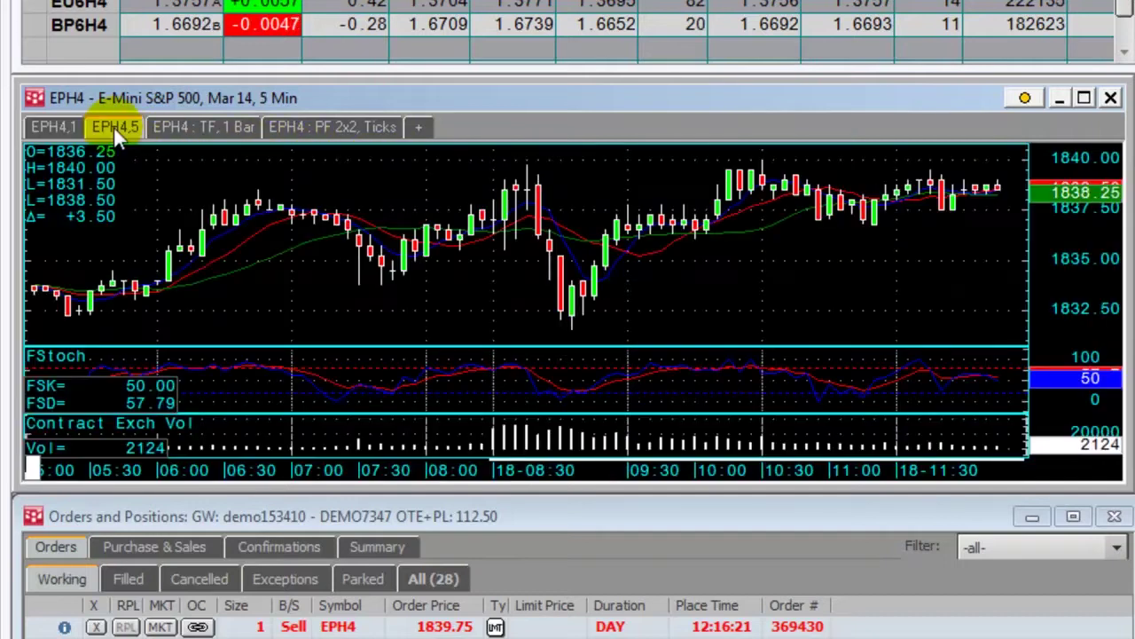
{"action": "mouse_move", "coordinate": [203, 127]}
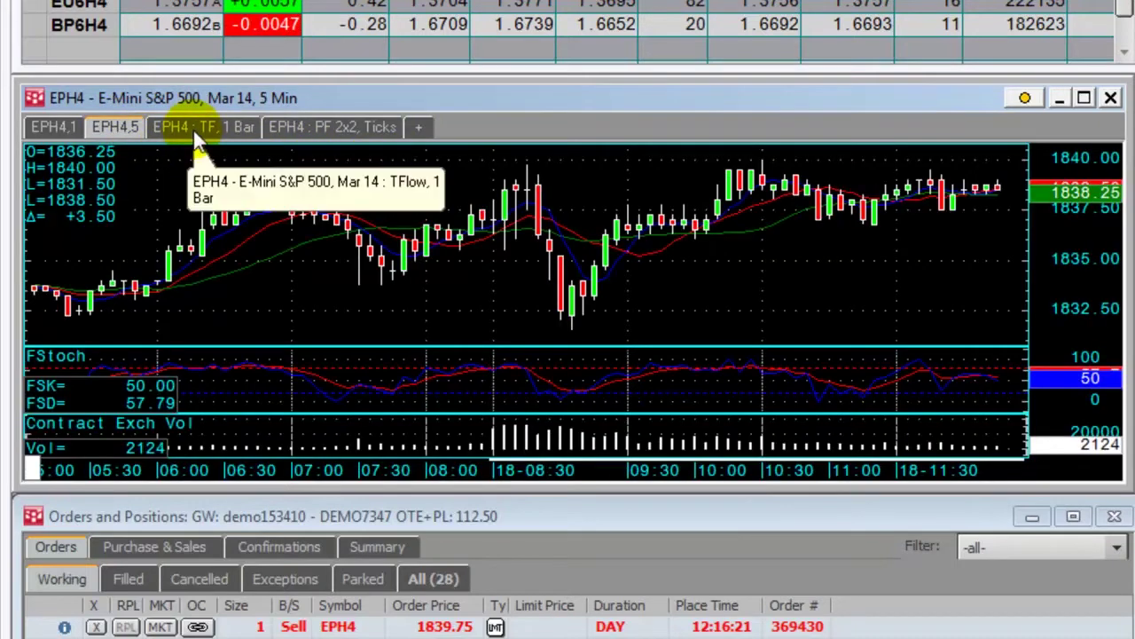
{"action": "left_click", "coordinate": [195, 134]}
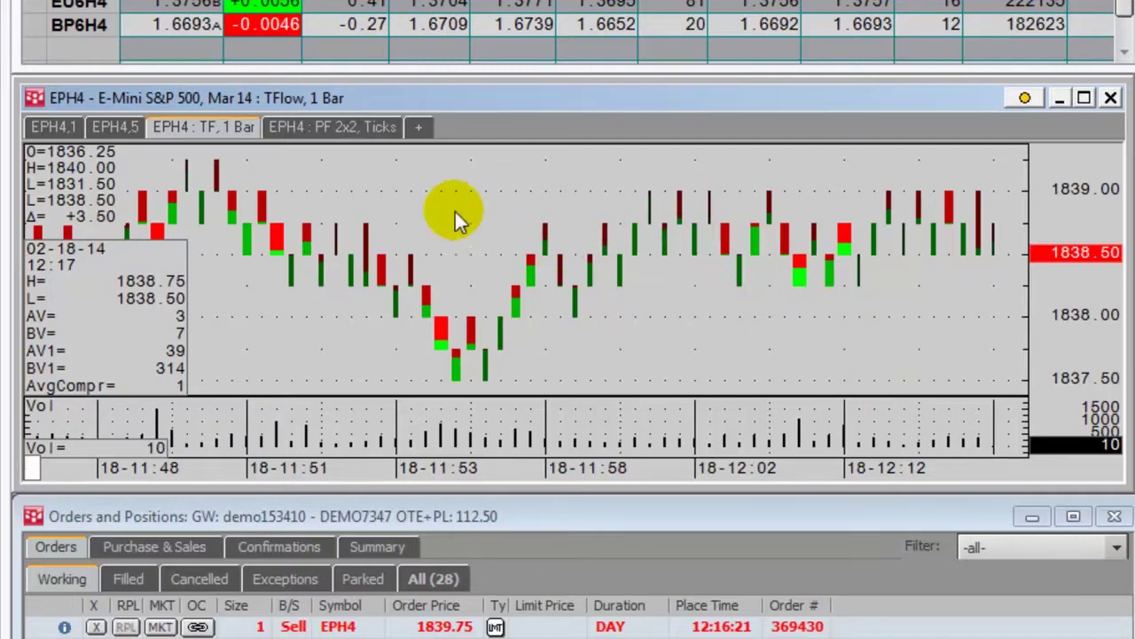
{"action": "left_click", "coordinate": [362, 124]}
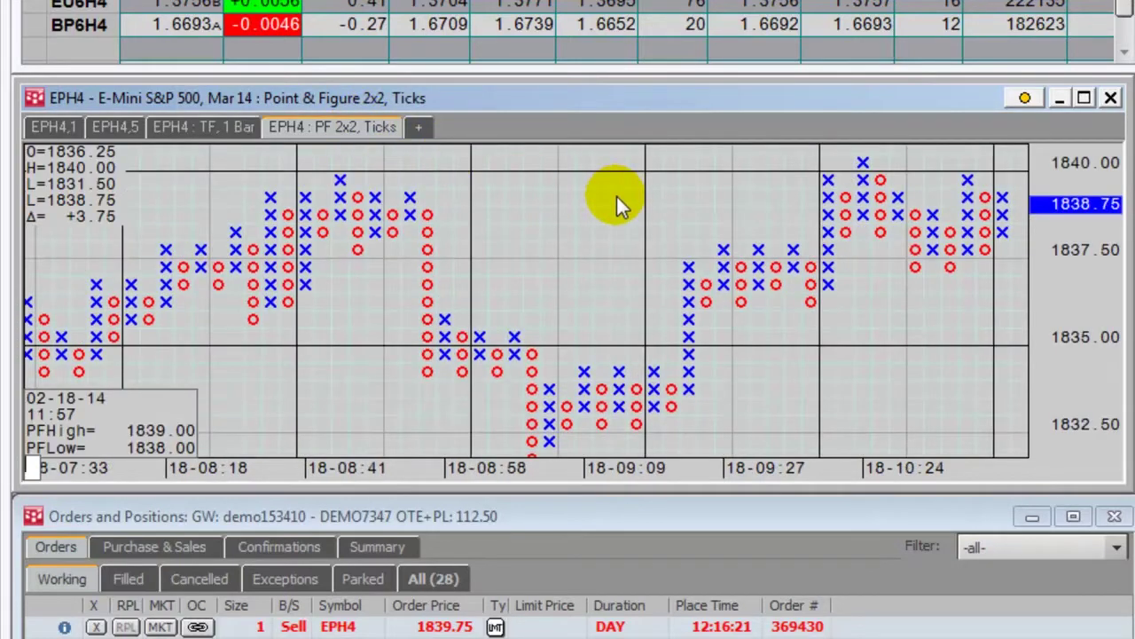
{"action": "left_click", "coordinate": [52, 125]}
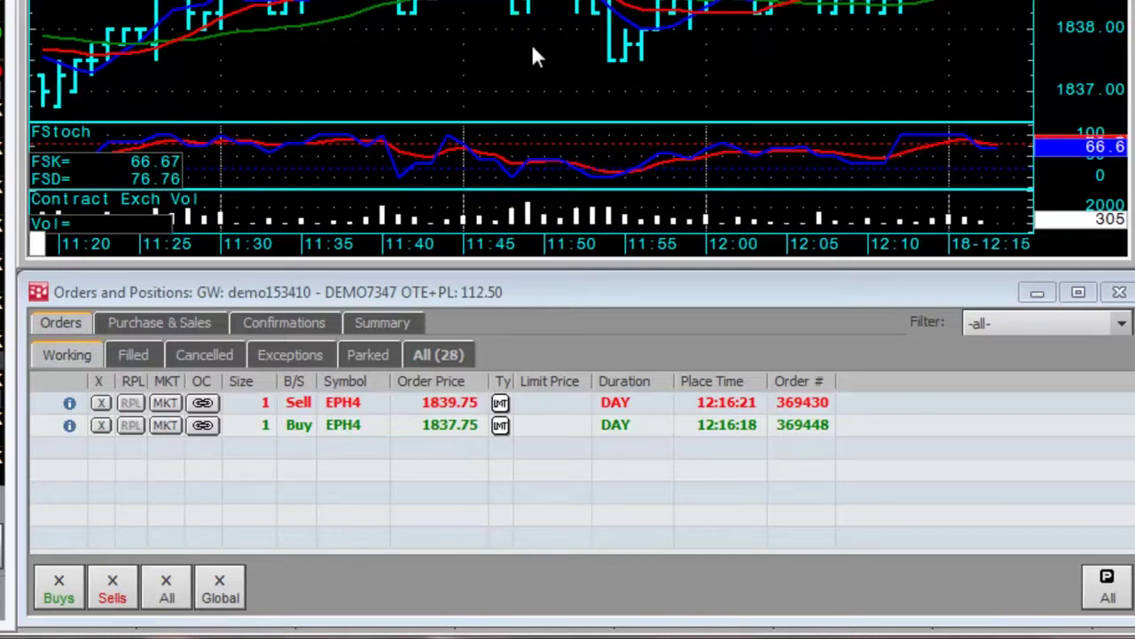
Browse the Filled, Cancelled and Purchase & Sales views, ending on the Cancelled orders list
{"action": "left_click", "coordinate": [134, 354]}
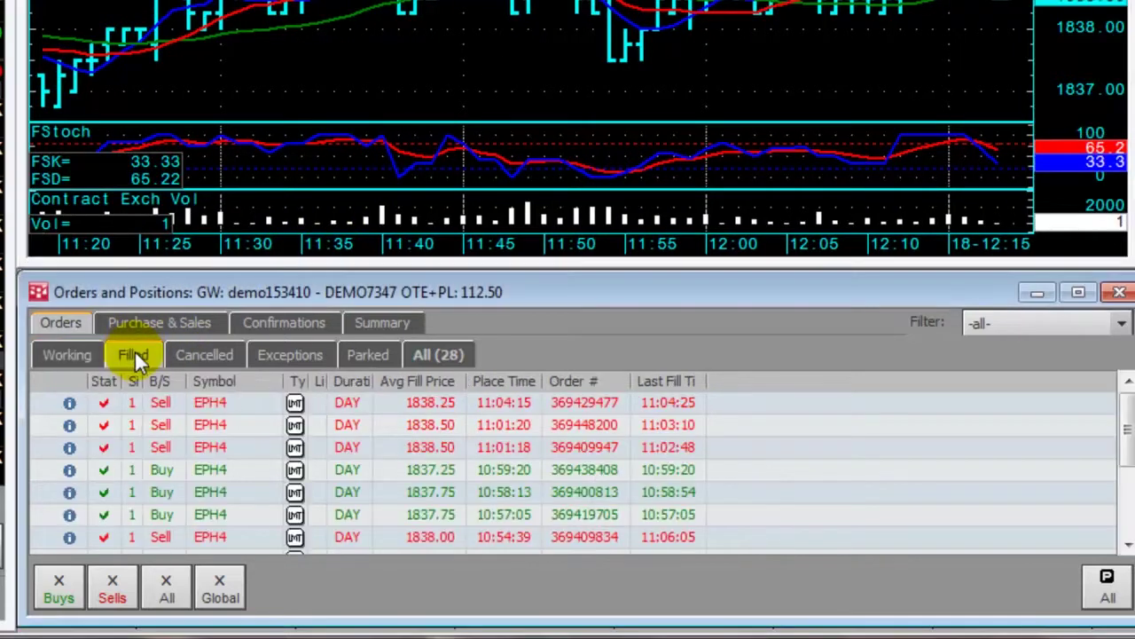
{"action": "left_click", "coordinate": [201, 356]}
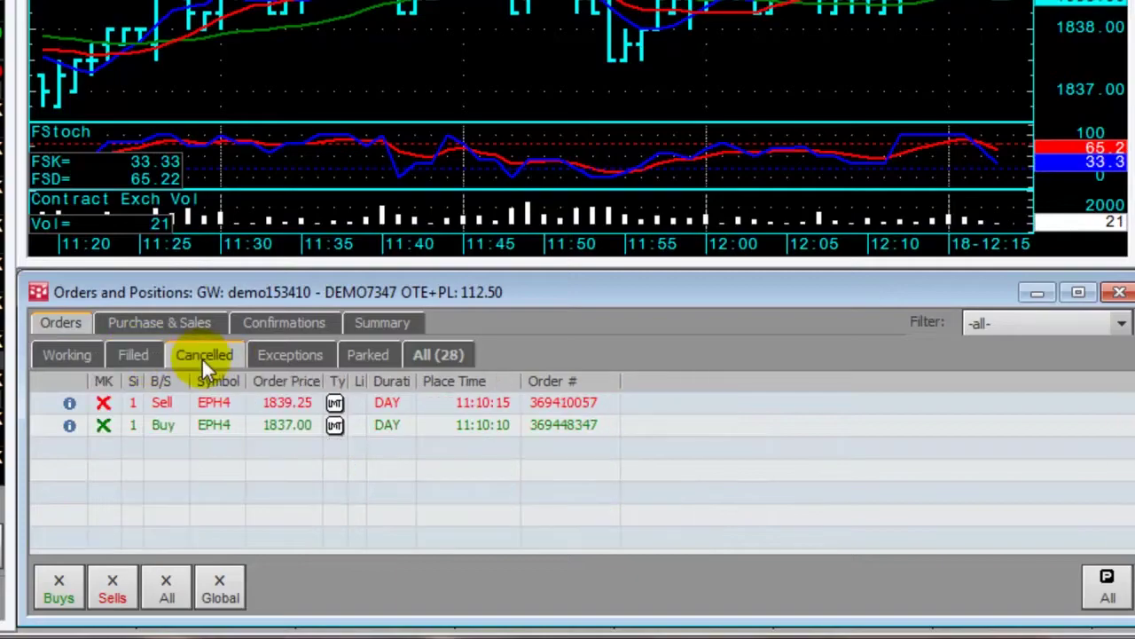
{"action": "left_click", "coordinate": [184, 323]}
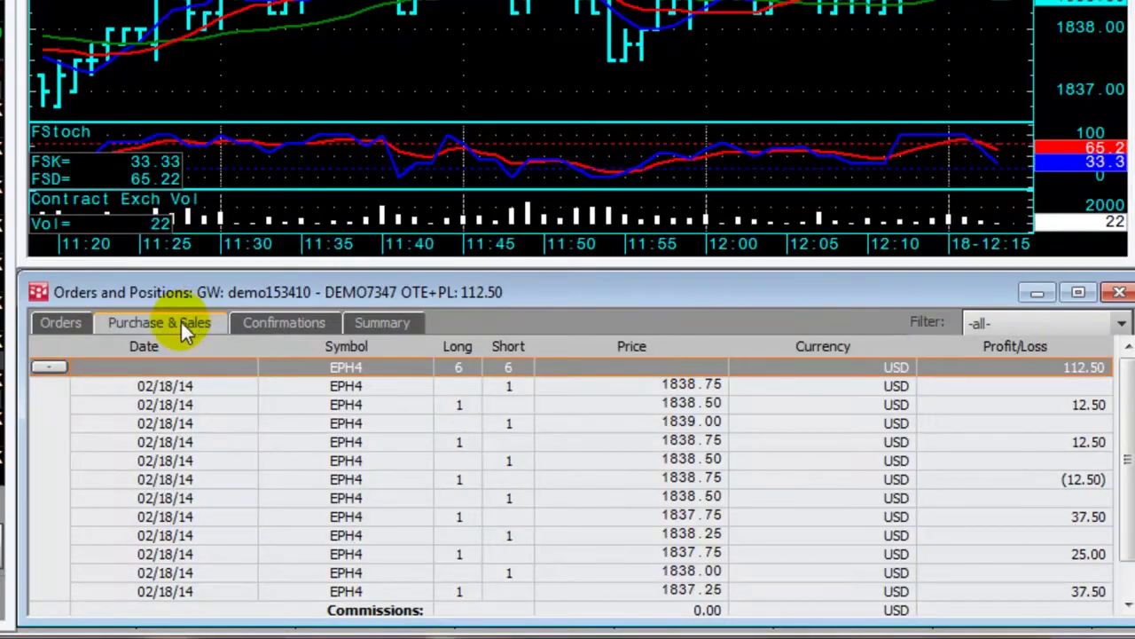
{"action": "left_click", "coordinate": [64, 324]}
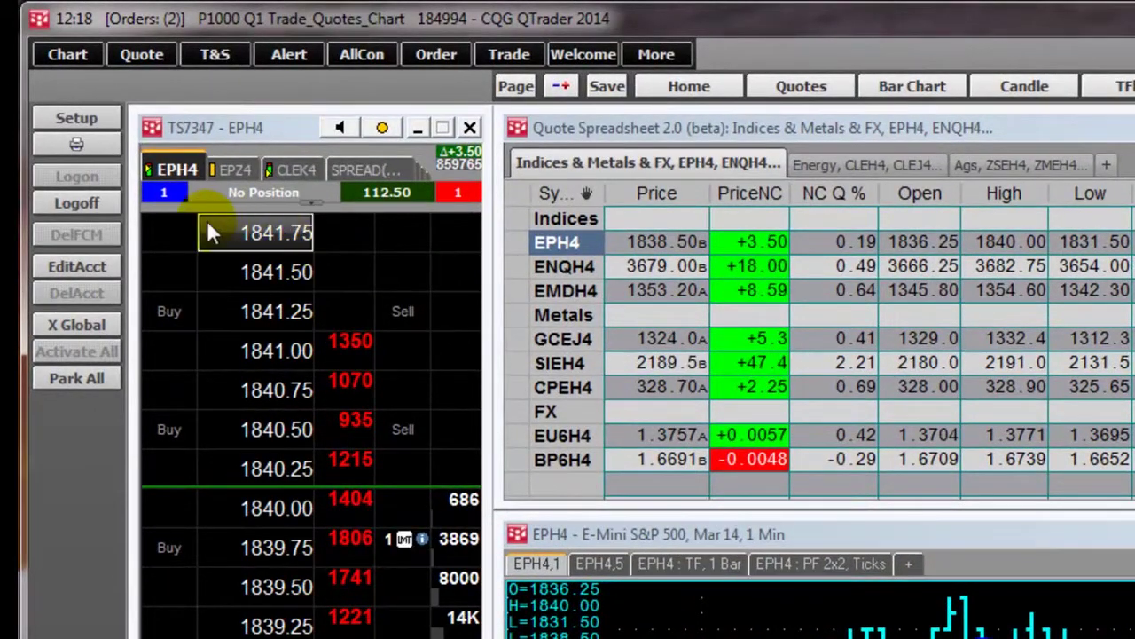
Create a current-day statement report via Setup > Statement Report and export it to Excel
{"action": "left_click", "coordinate": [81, 115]}
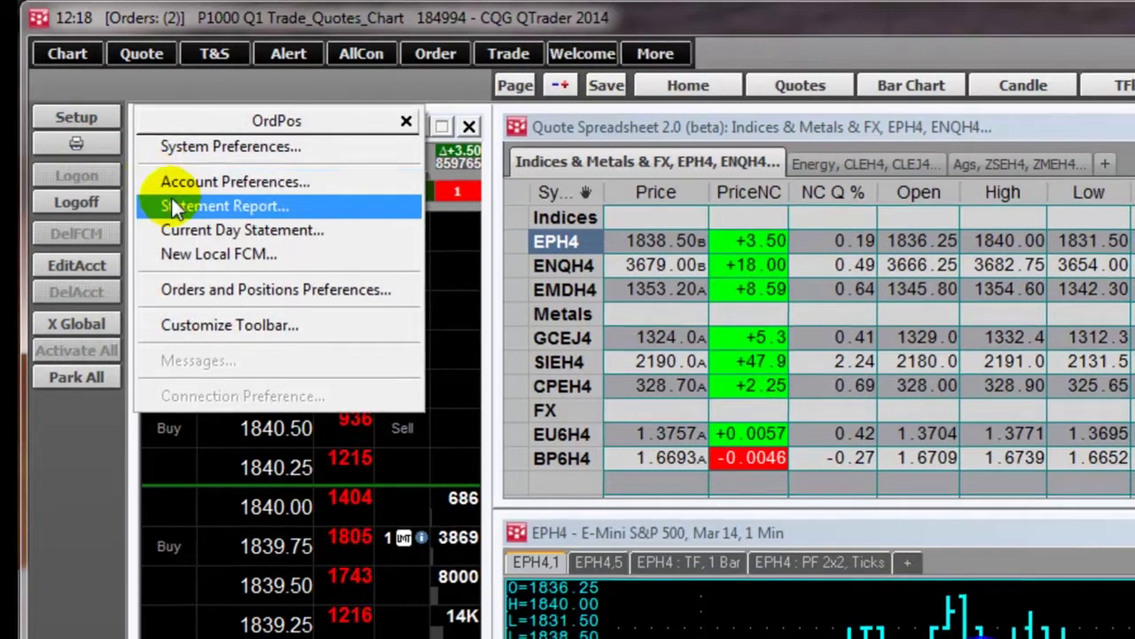
{"action": "left_click", "coordinate": [191, 206]}
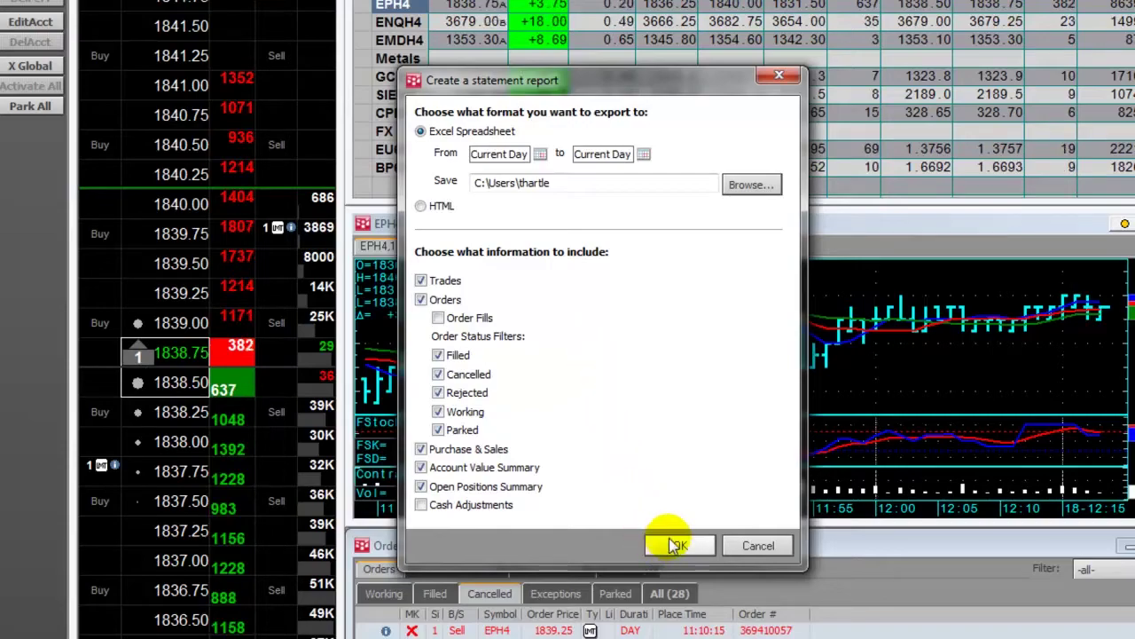
{"action": "left_click", "coordinate": [676, 546]}
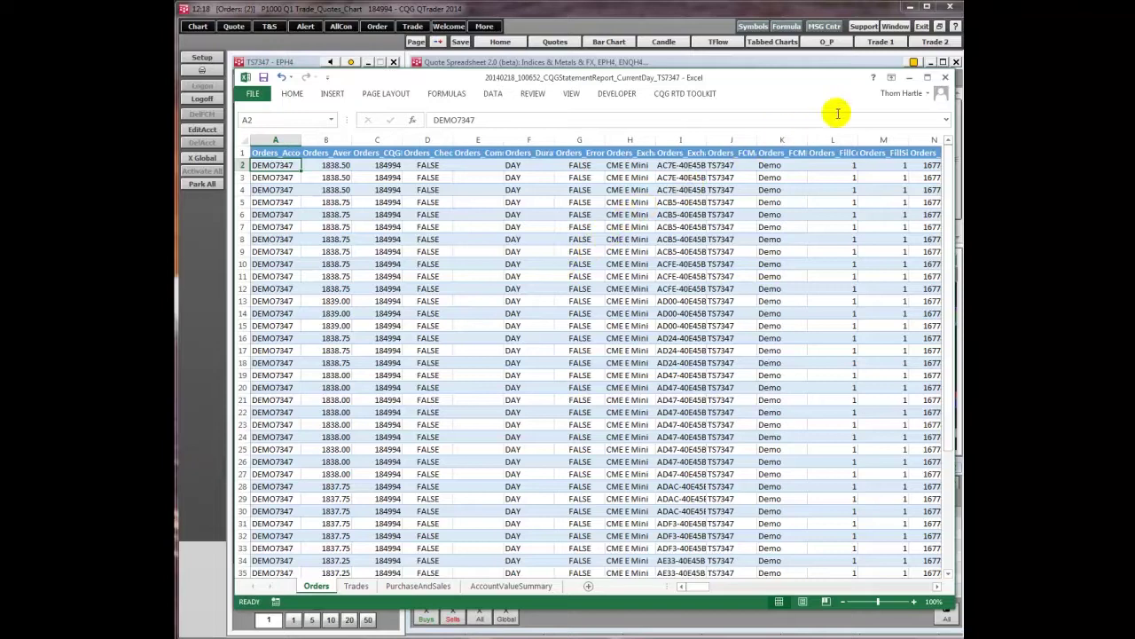
Close the exported statement report workbook in Excel, discarding changes
{"action": "left_click", "coordinate": [946, 78]}
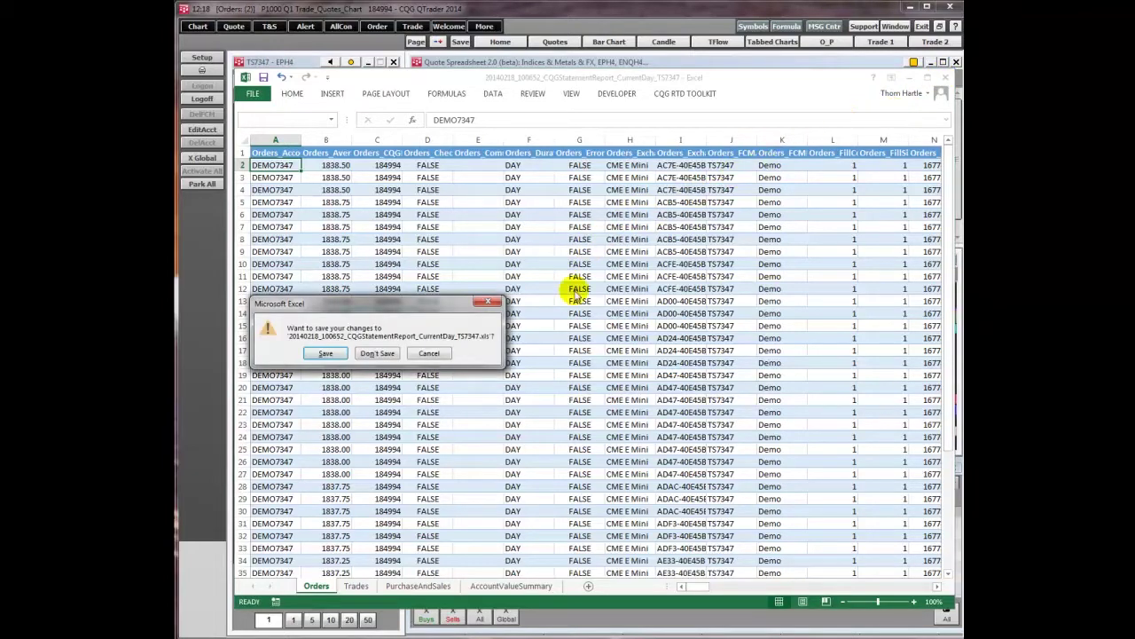
{"action": "left_click", "coordinate": [377, 353]}
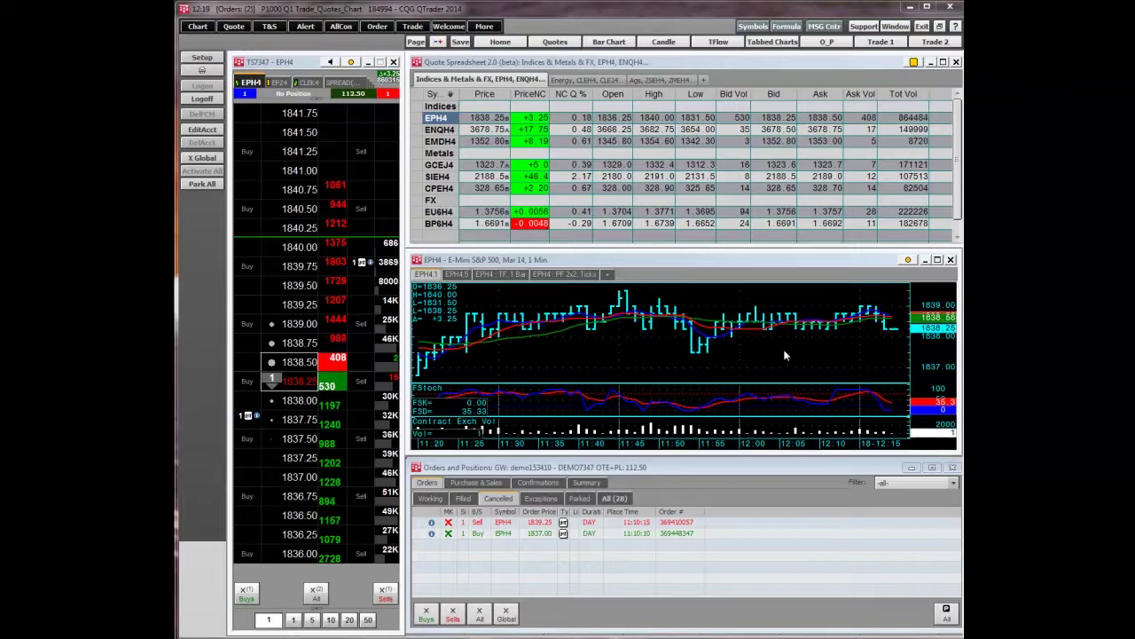
Bring up the QTrader Help site at help.cqg.com/qtrader over QTrader
{"action": "left_click", "coordinate": [832, 245]}
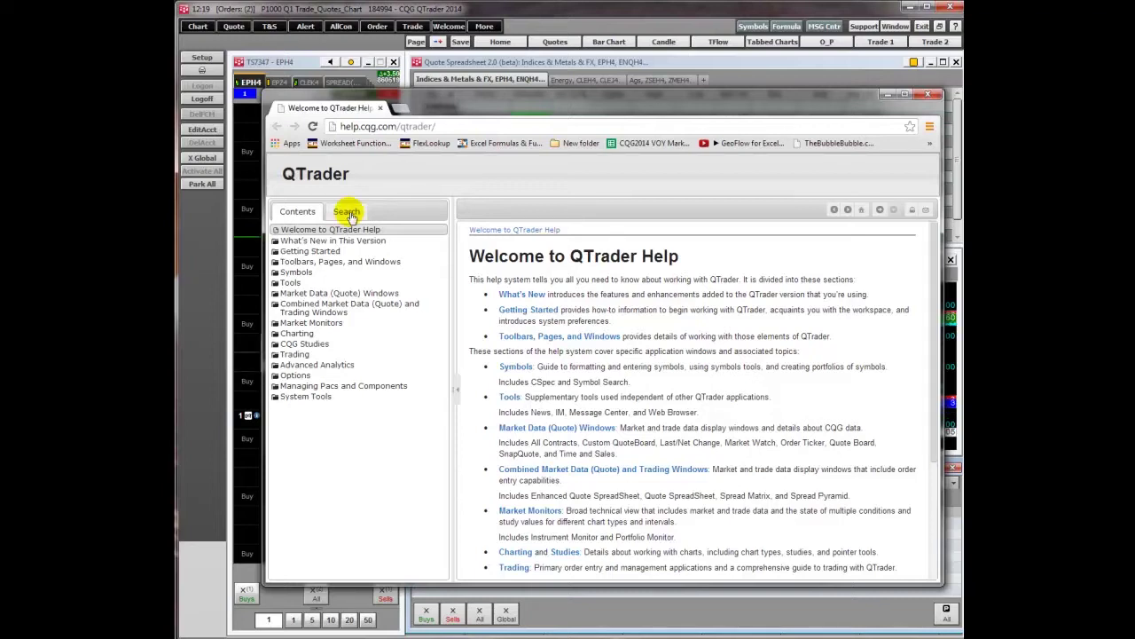
Search QTrader Help for 'link' (18 topics listed), then close the help window
{"action": "left_click", "coordinate": [348, 212]}
{"action": "left_click", "coordinate": [337, 229]}
{"action": "type", "text": "link"}
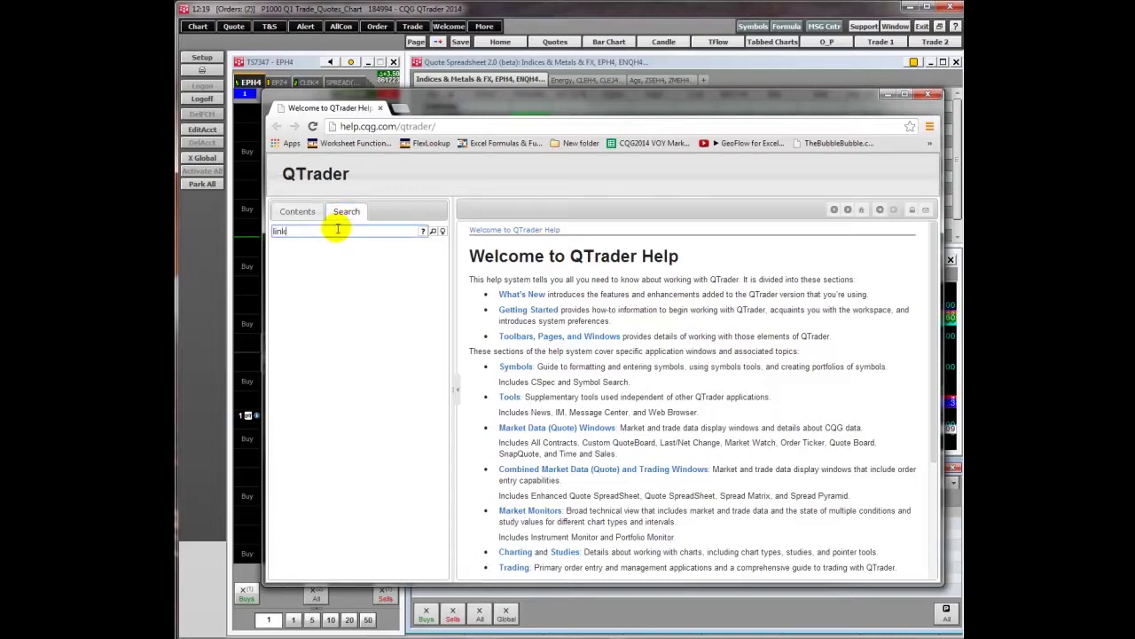
{"action": "key", "text": "Return"}
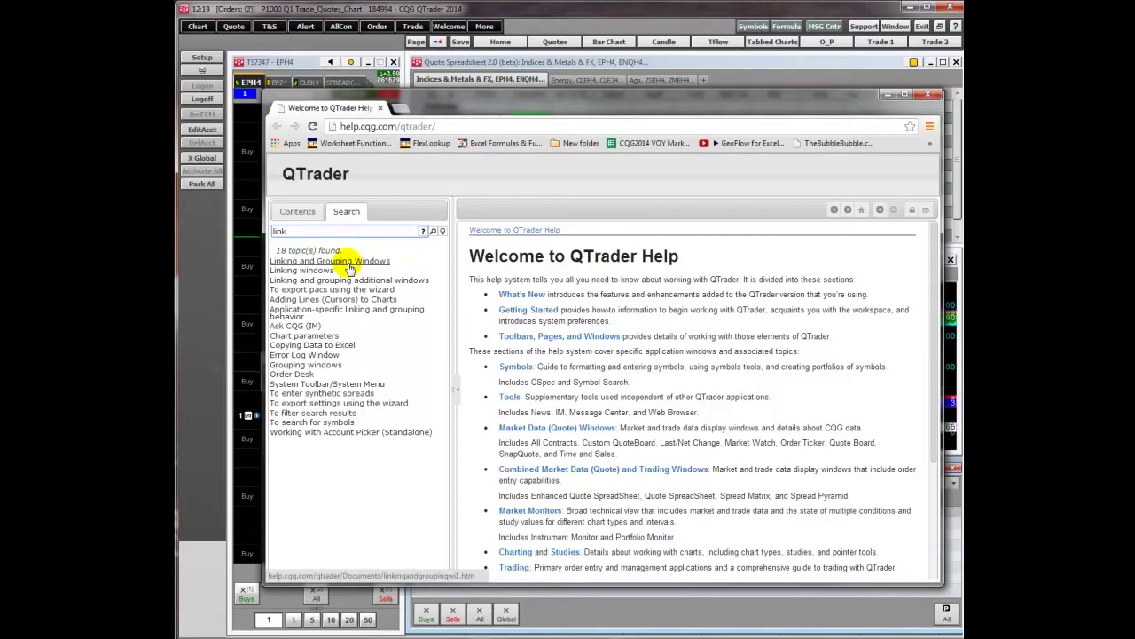
{"action": "left_click", "coordinate": [928, 92]}
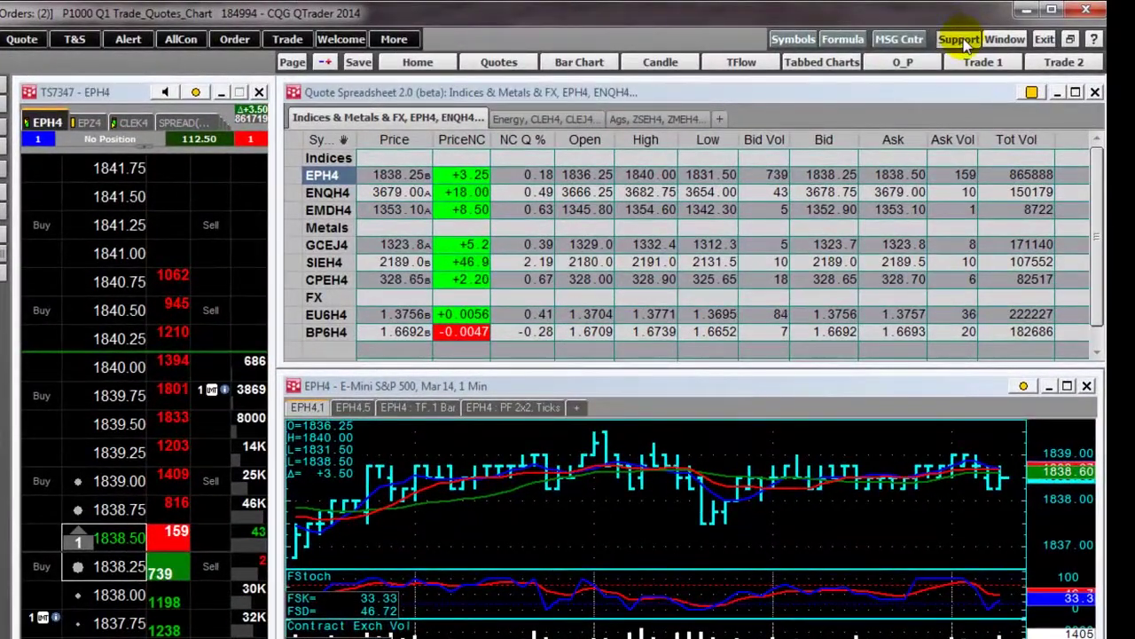
{"action": "left_click", "coordinate": [967, 42]}
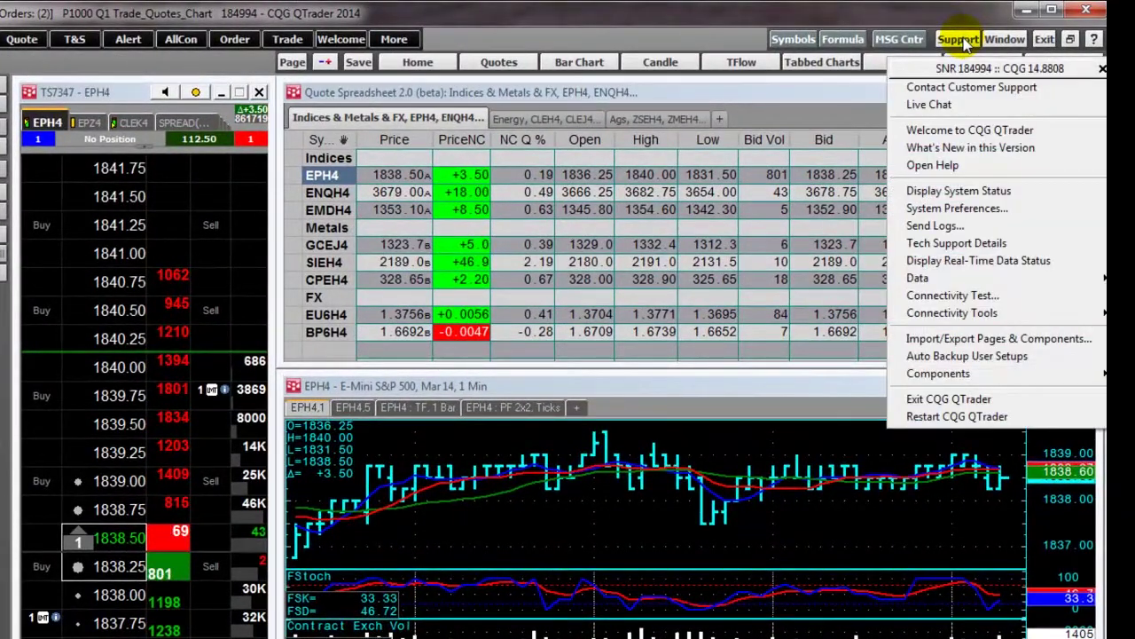
{"action": "left_click", "coordinate": [947, 107]}
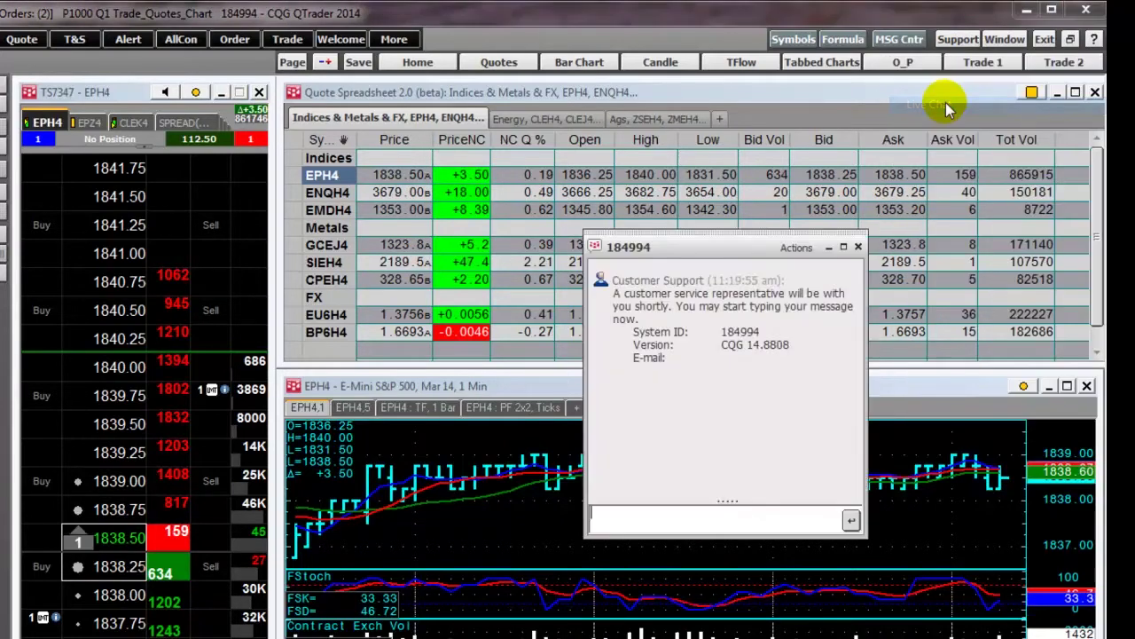
{"action": "left_click", "coordinate": [858, 247]}
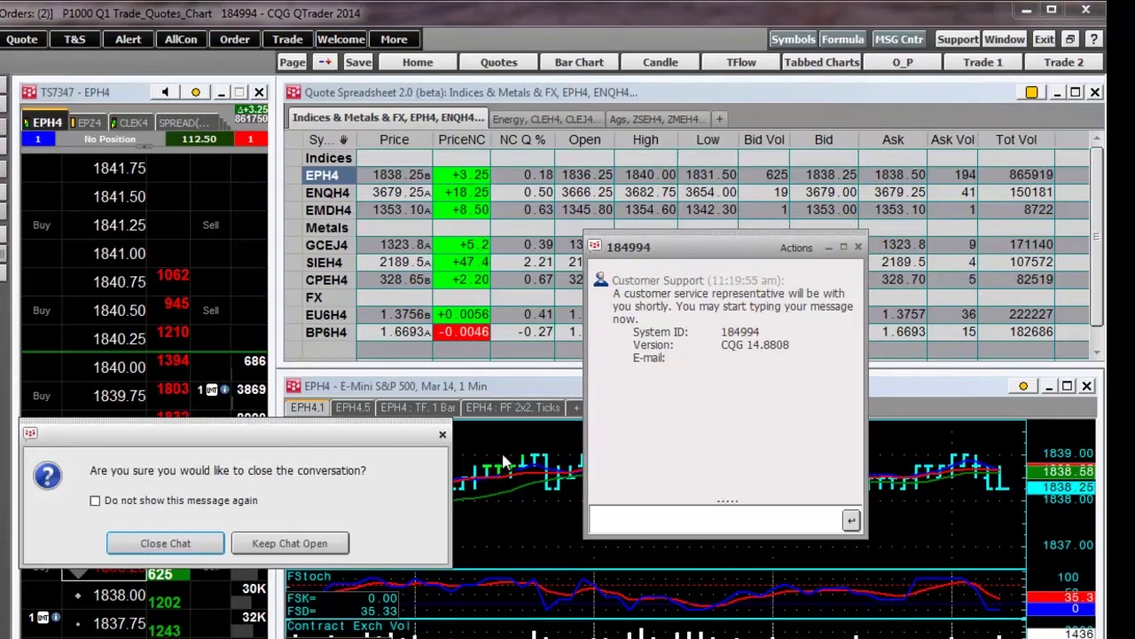
{"action": "key", "text": "Return"}
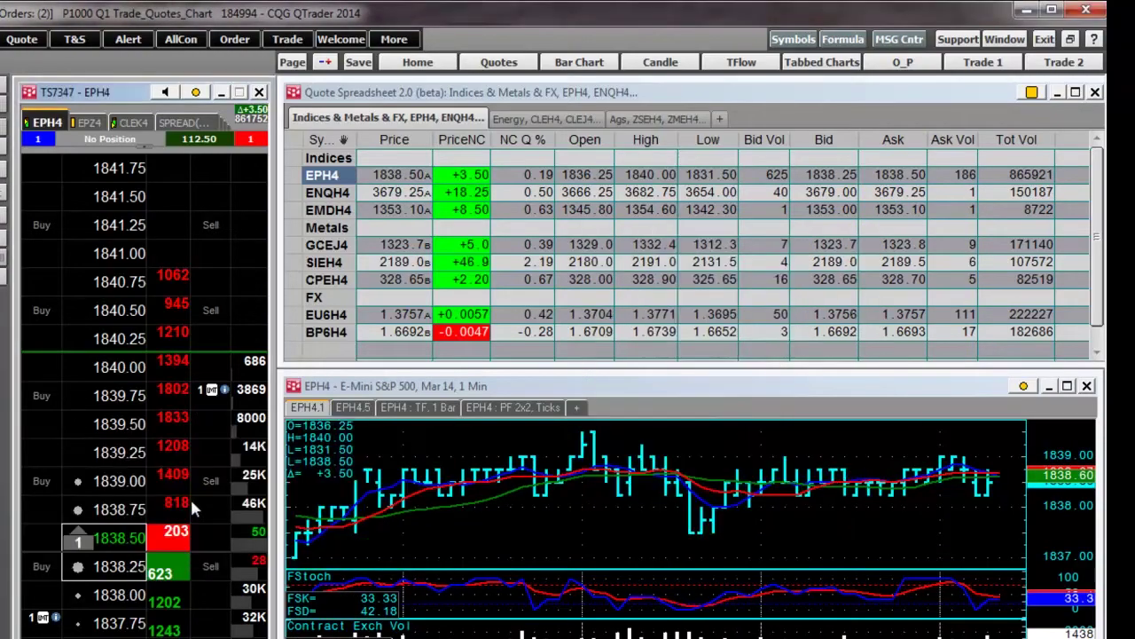